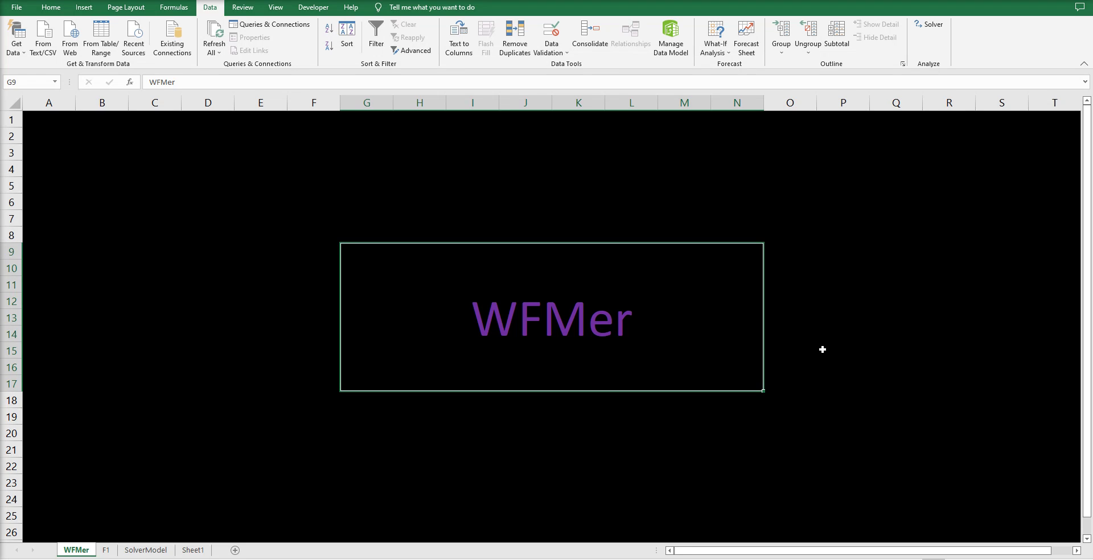
Step: Open the SolverModel sheet and examine the Required and Scheduled columns together with their two chart series
left_click(106, 550)
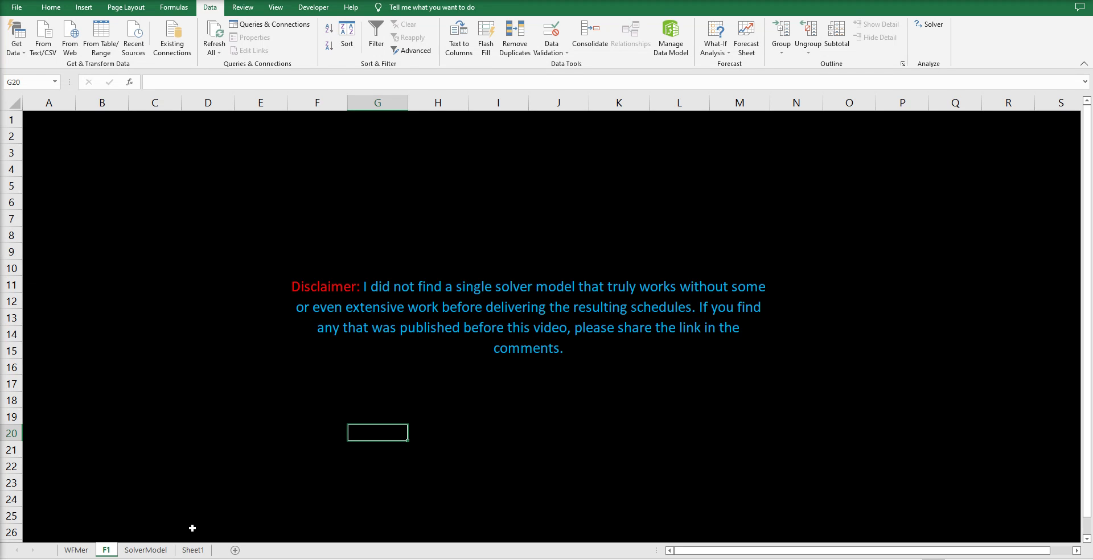
left_click(146, 550)
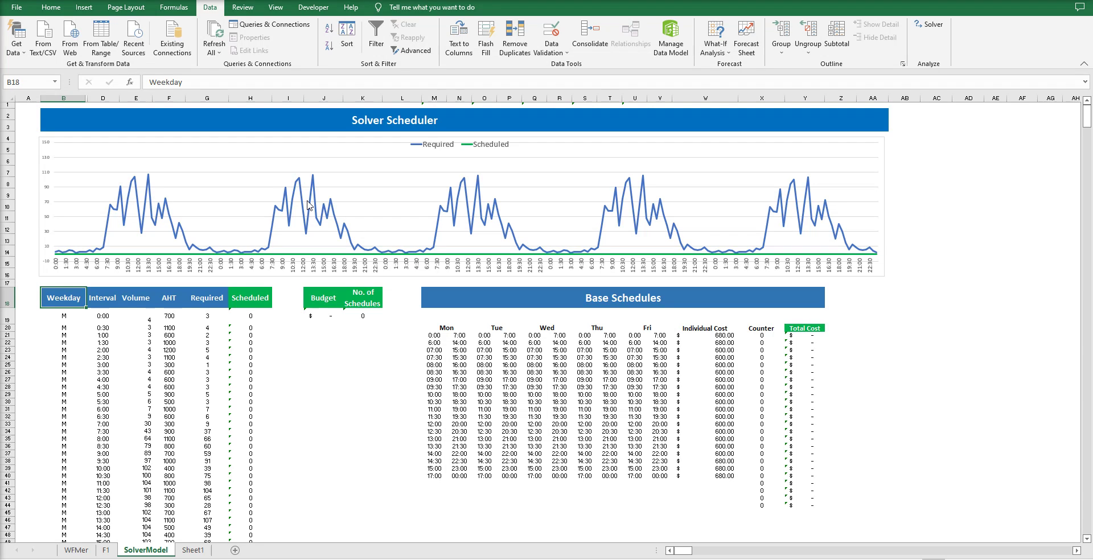
left_click(208, 98)
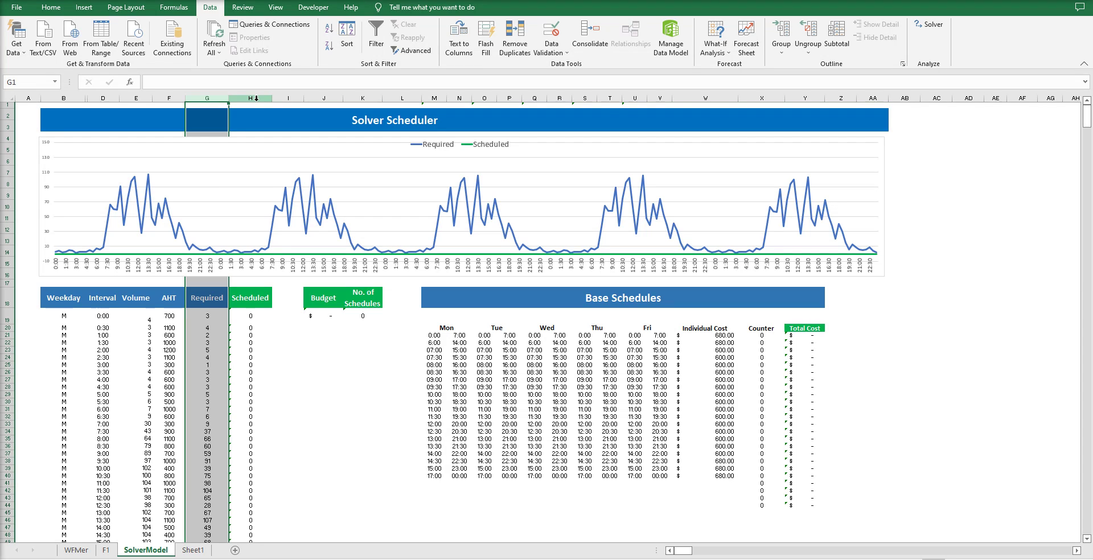
left_click(256, 98)
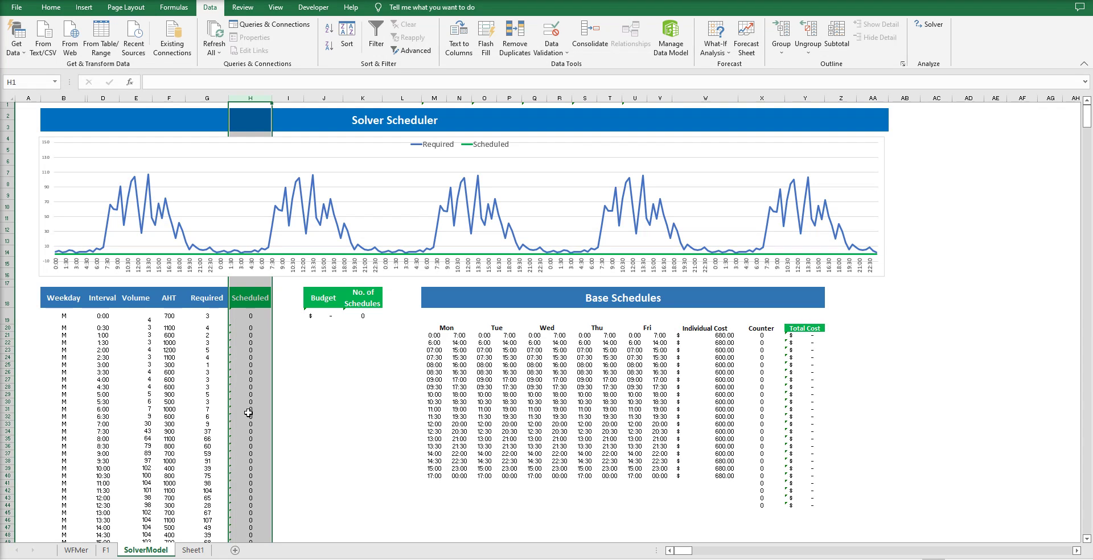
left_click(301, 215)
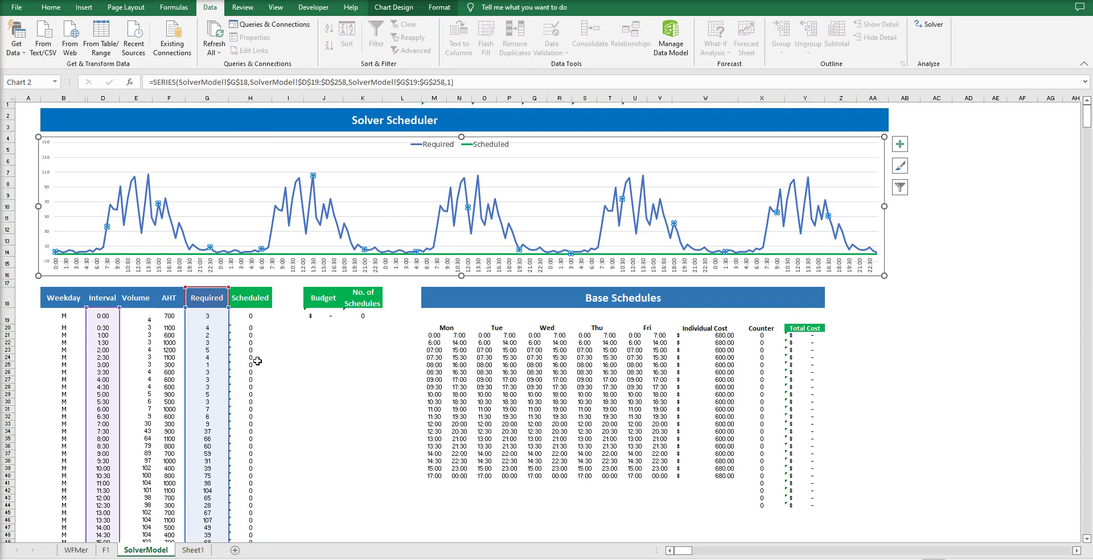
left_click(310, 258)
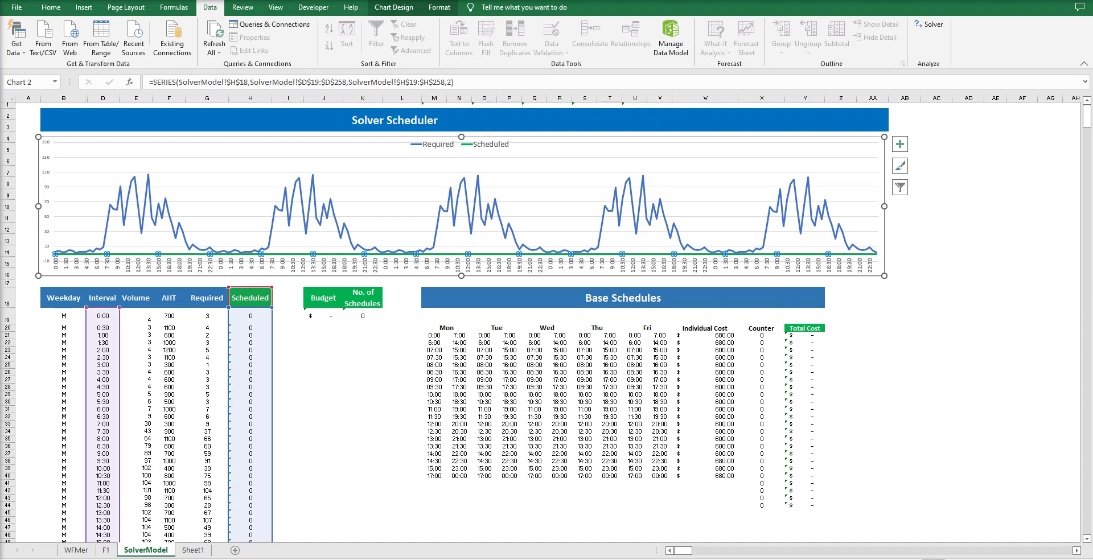
Step: Review the Base Schedules shift times, the Counter column and the Total Cost formula in Y21
left_click(453, 343)
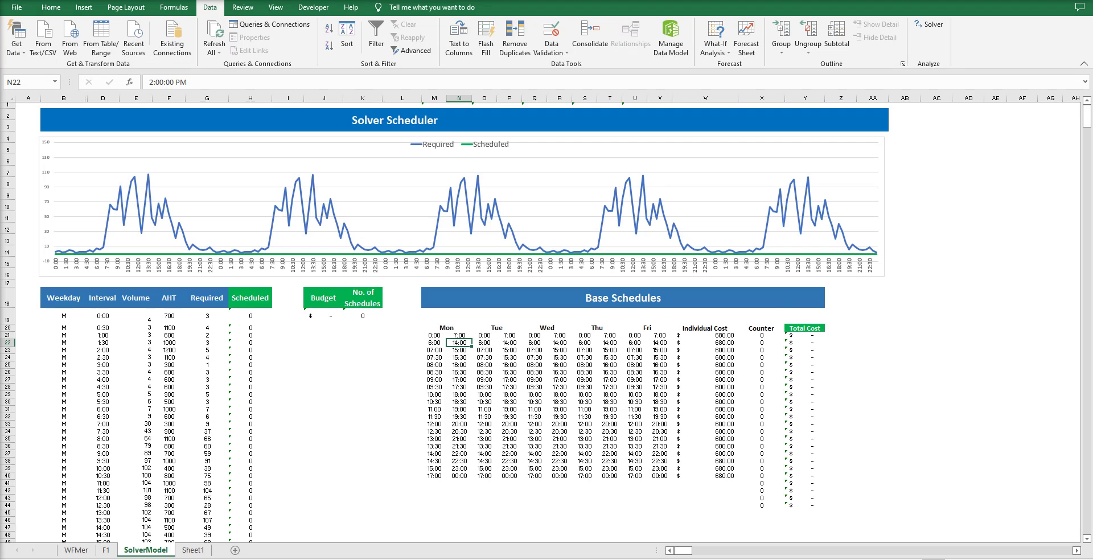
left_click(761, 98)
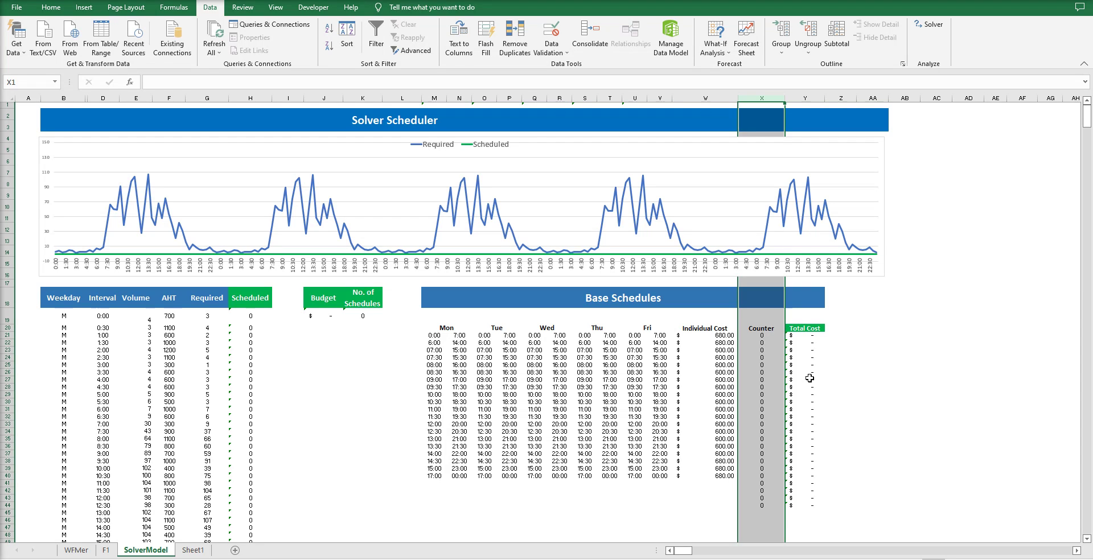
left_click(804, 336)
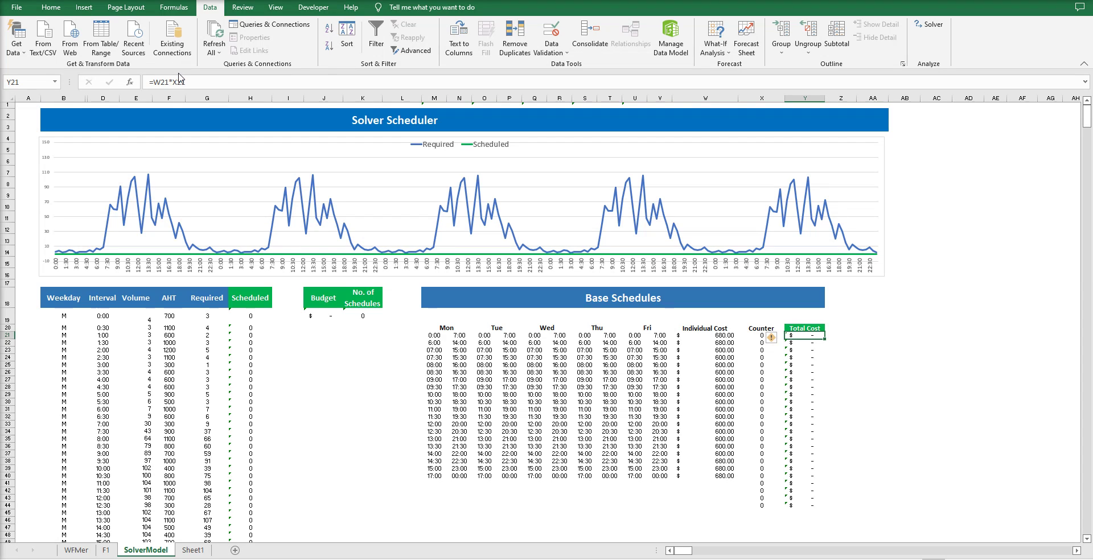
left_click(194, 82)
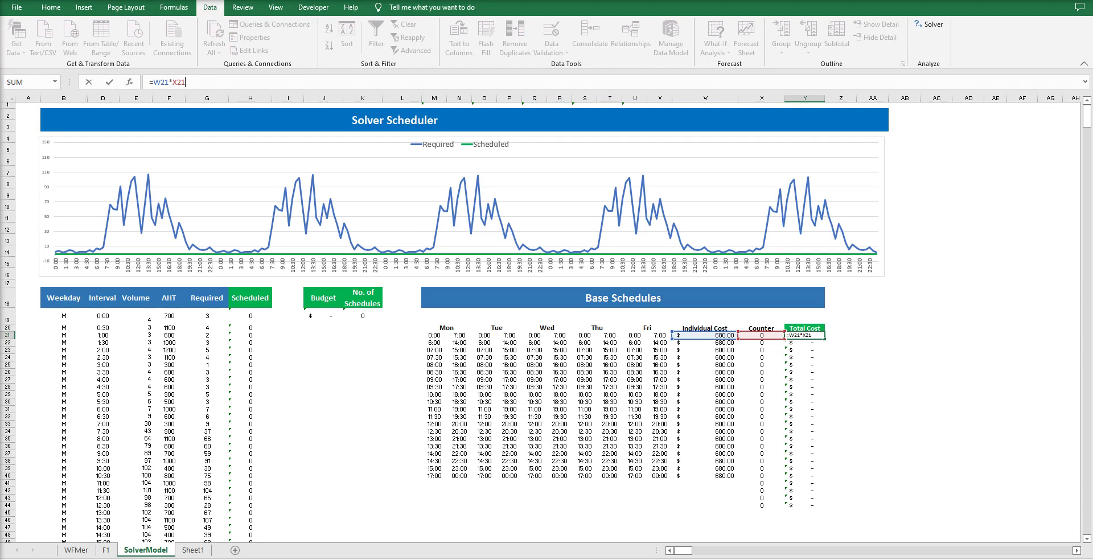
Step: Go across row 14 of the SolverModel sheet to view the Interval Map and the Interval * Headcount Map
left_click(27, 248)
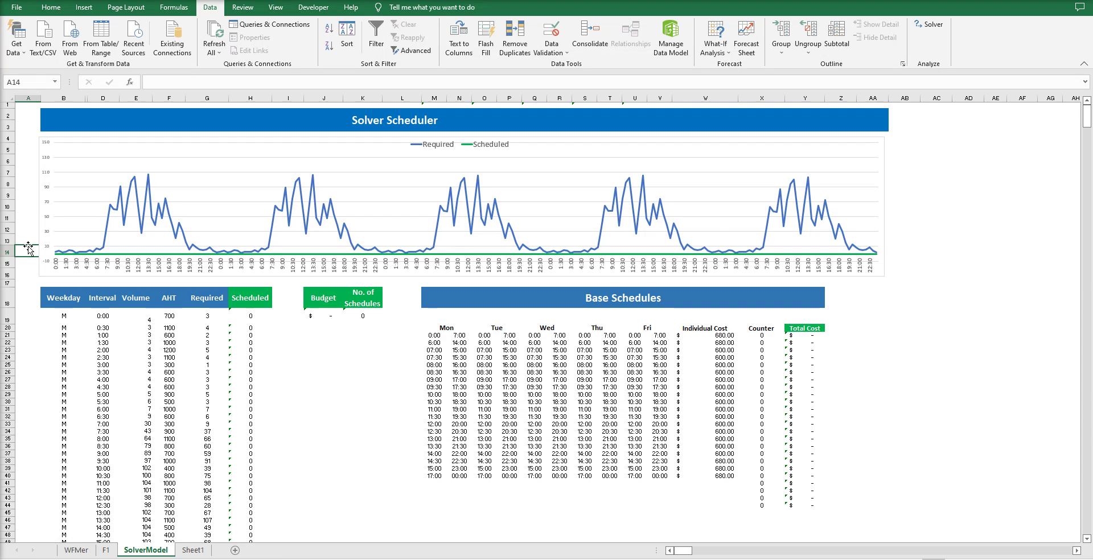
key("ctrl+Right")
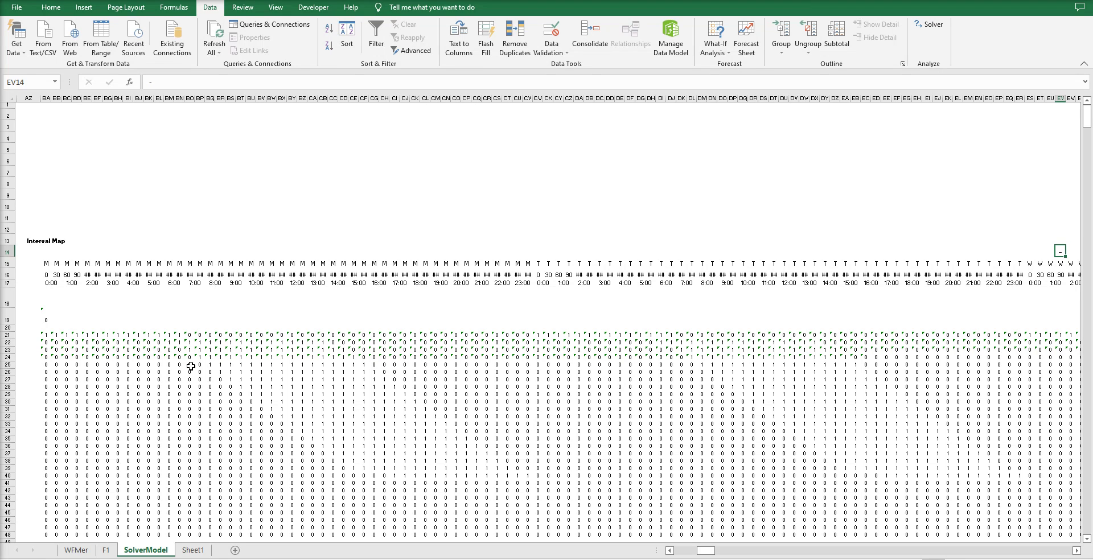
key("ctrl+Right")
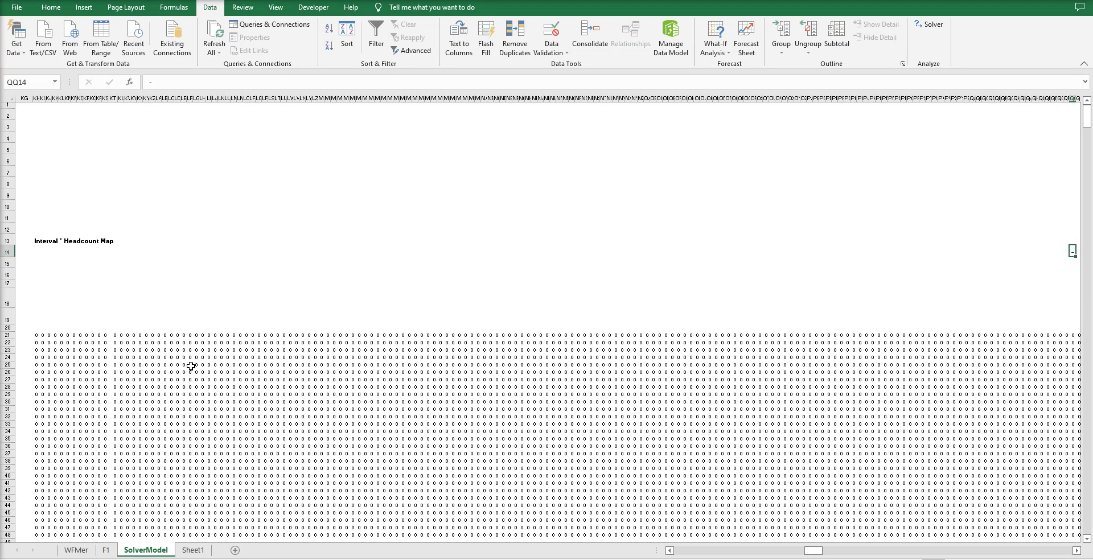
Step: Trace the formula in KH21 of the Interval * Headcount Map back to its referenced cells X21 and BA21
left_click(35, 335)
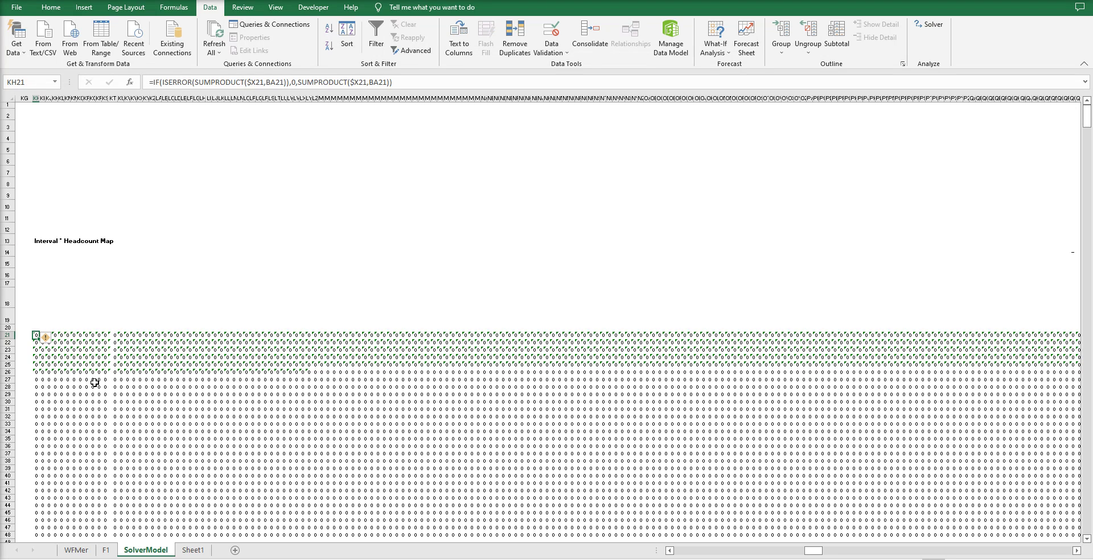
key("F2")
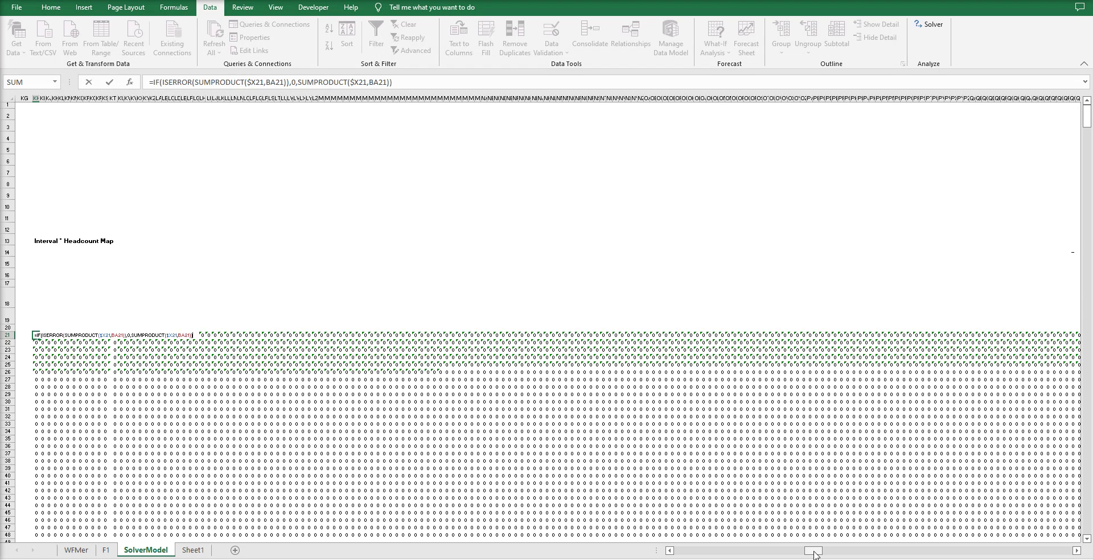
left_click_drag(814, 553, 687, 556)
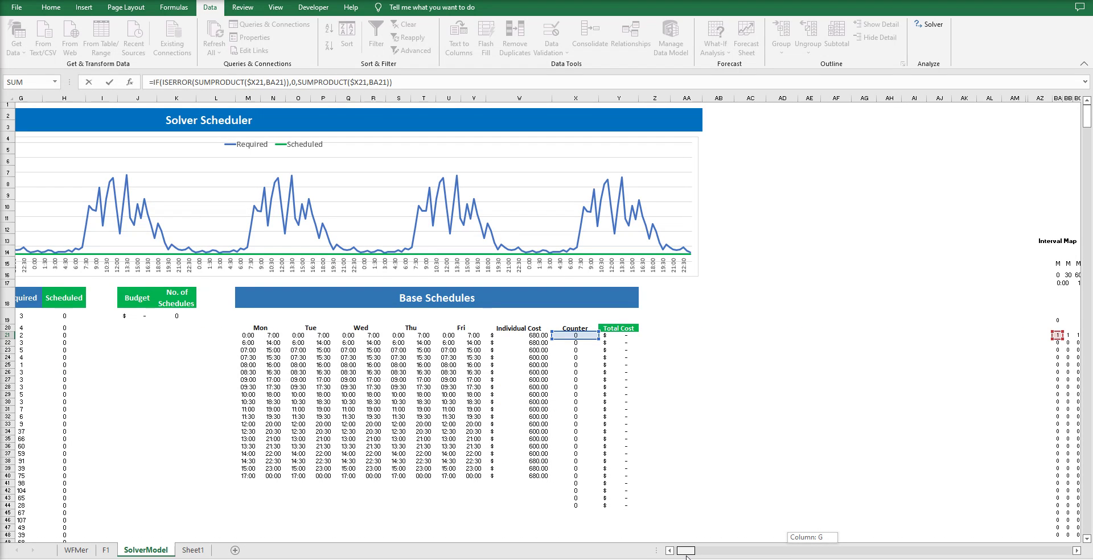
left_click_drag(687, 557, 691, 557)
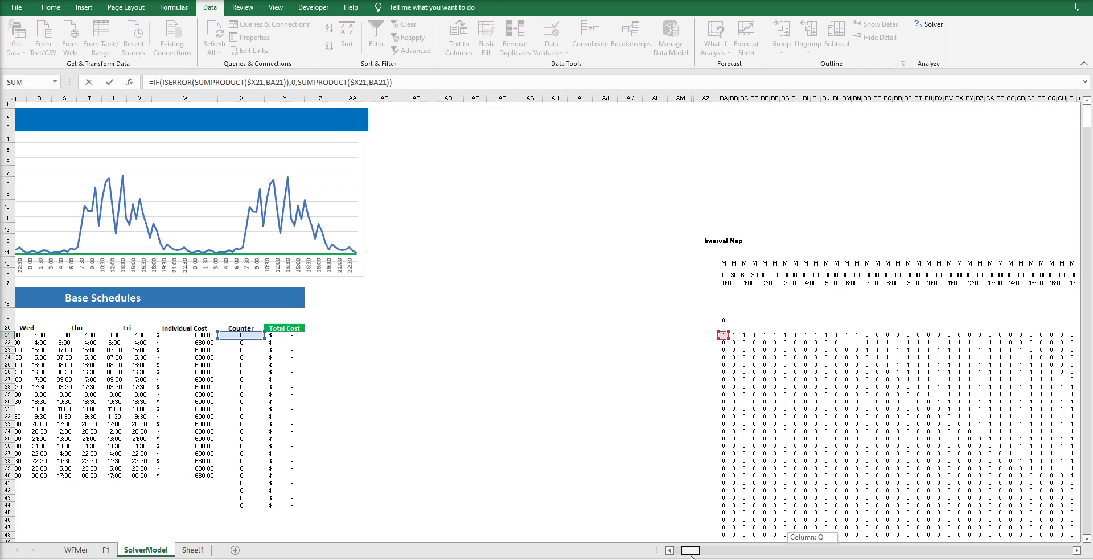
left_click_drag(691, 557, 688, 557)
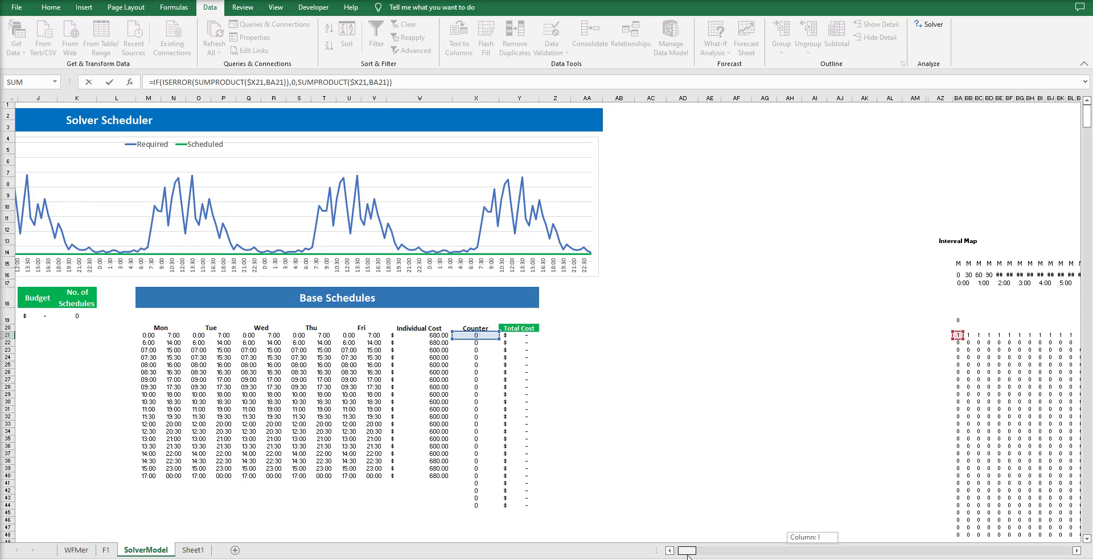
left_click_drag(689, 557, 688, 557)
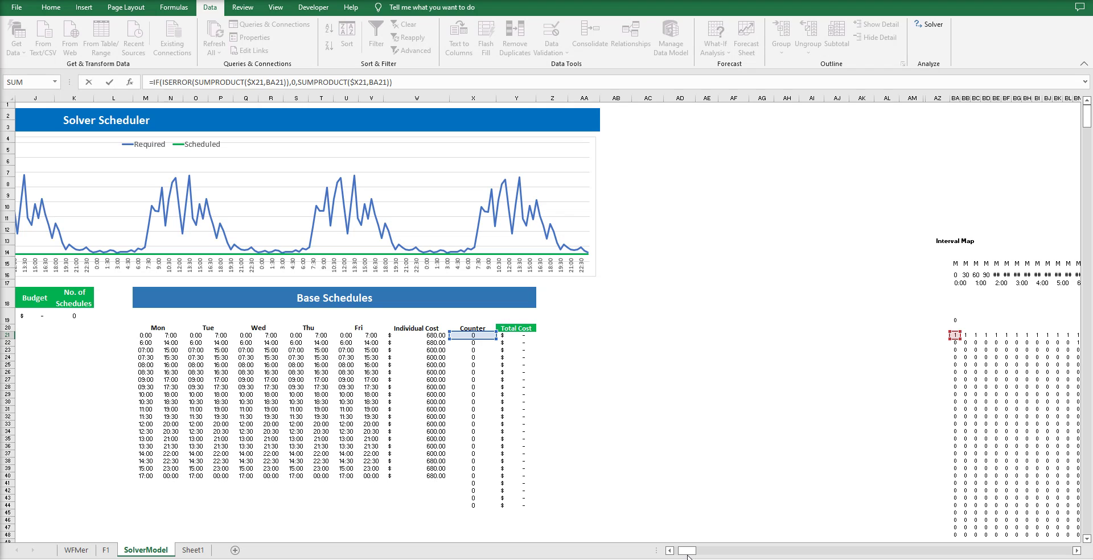
left_click_drag(688, 555, 683, 552)
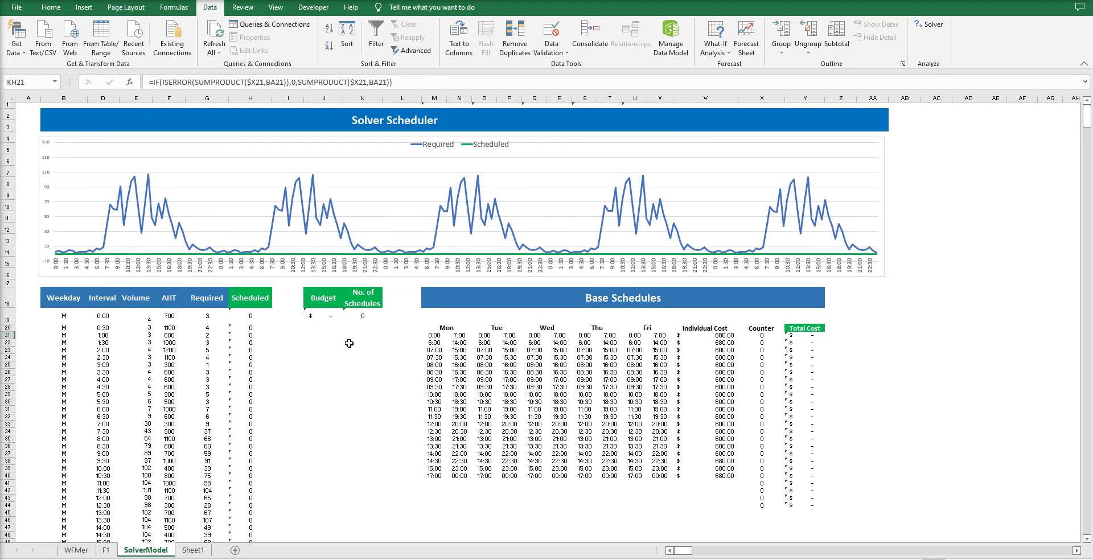
Step: Inspect the Budget formula in J19 and the No. of Schedules formula in K19
left_click(336, 316)
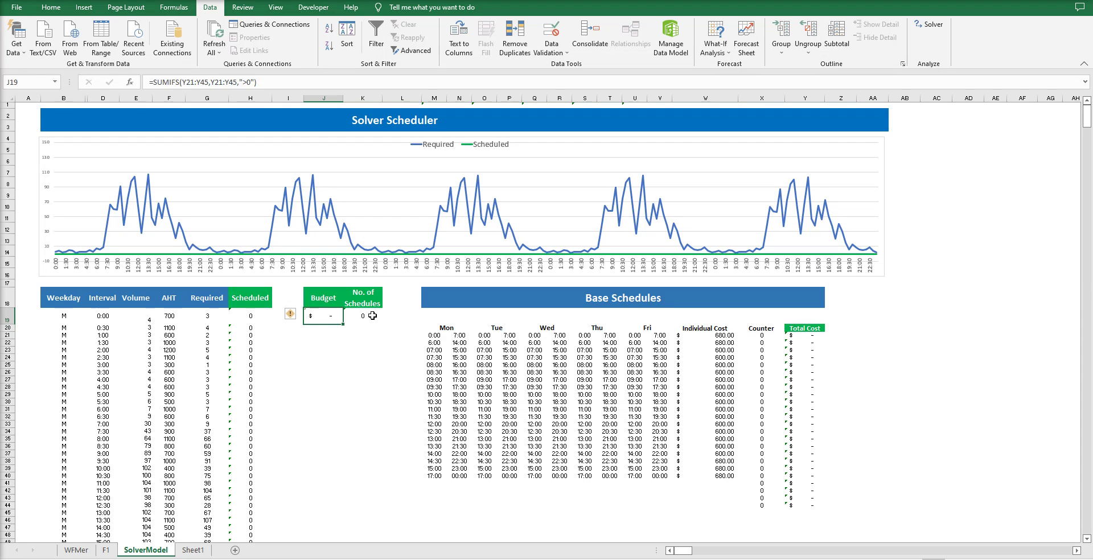
left_click(270, 84)
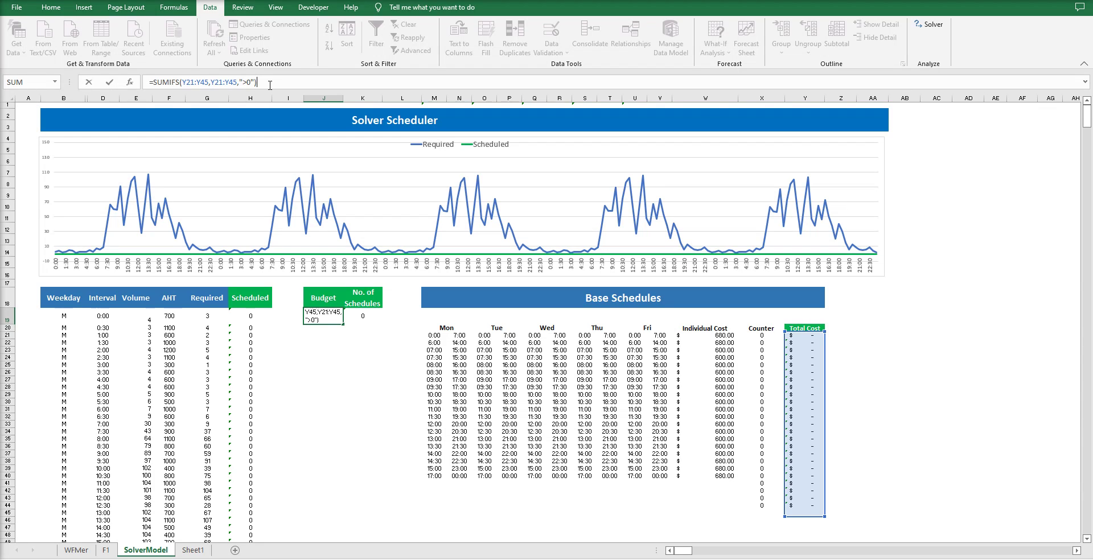
double_click(367, 314)
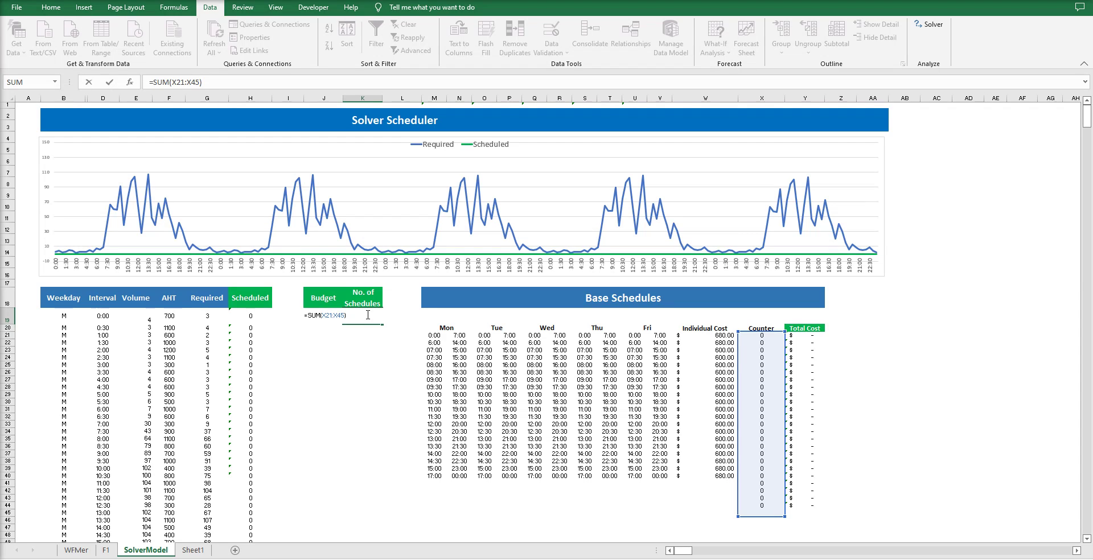
Step: Set up Solver to minimize the No. of Schedules cell K19 by changing the Counter cells X21:X44
left_click(367, 315)
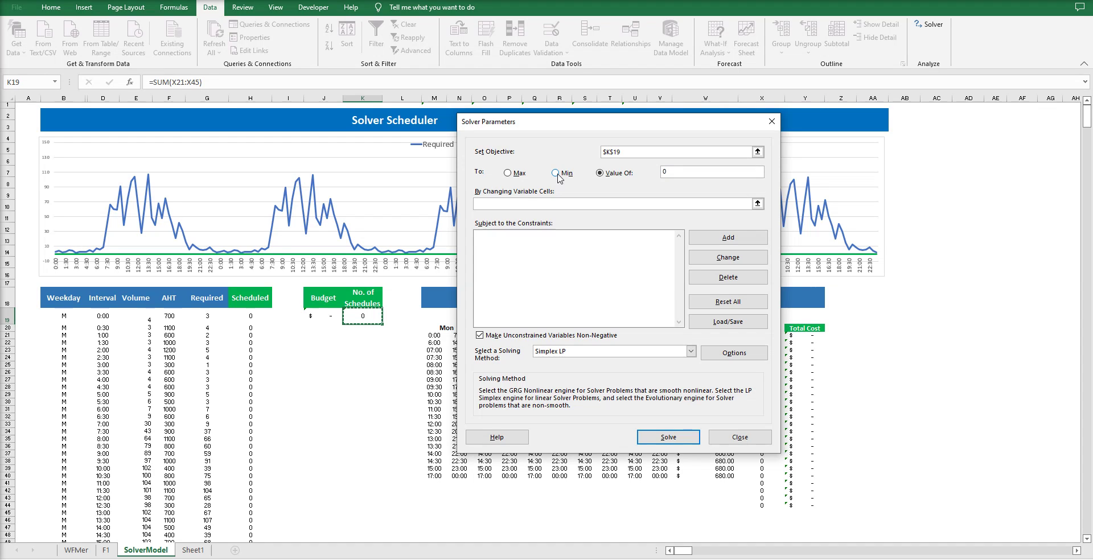
left_click(557, 174)
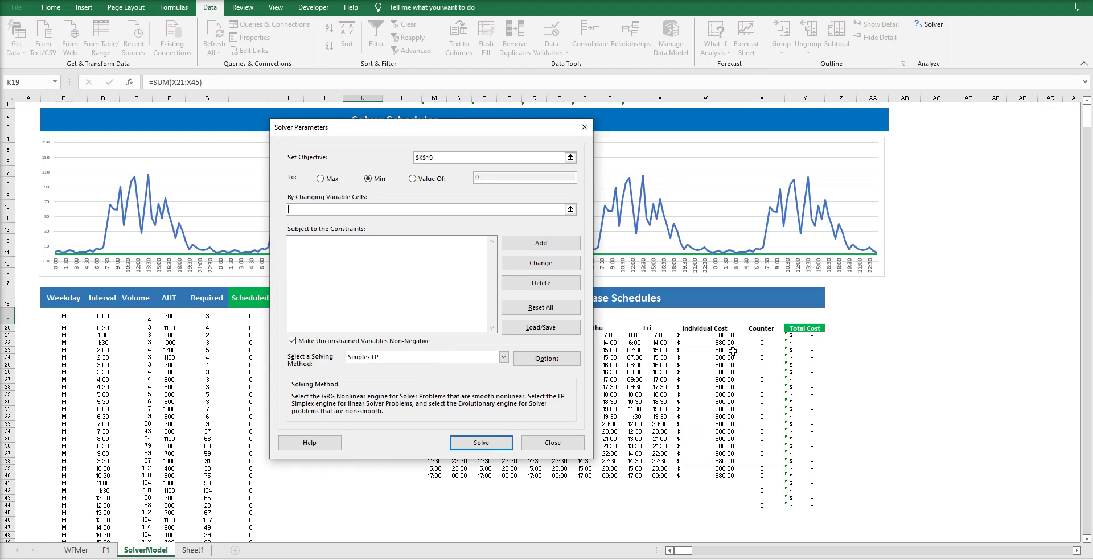
left_click_drag(761, 335, 761, 505)
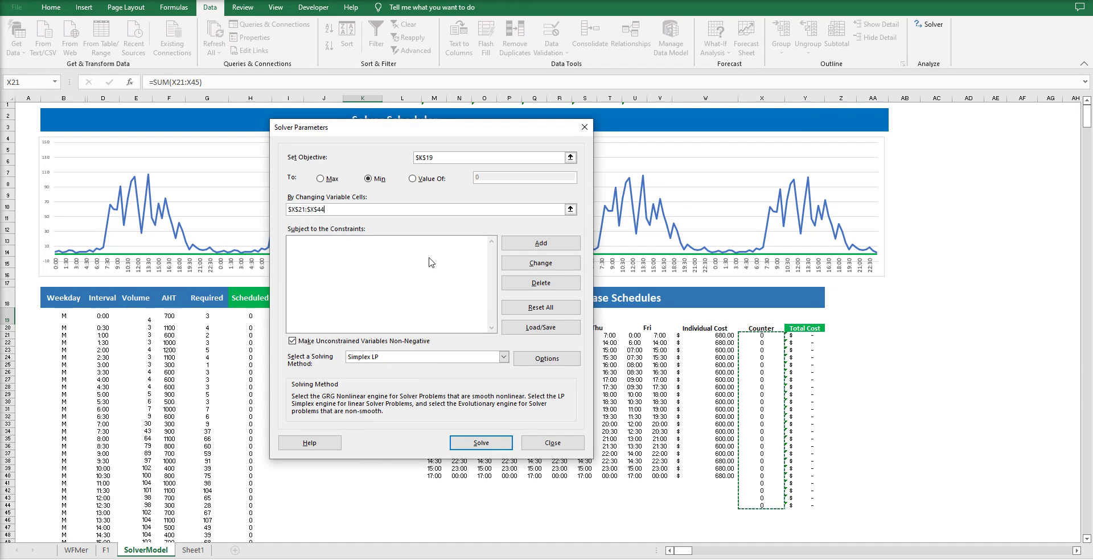
Step: Add the Solver constraint $H$19:$H$258 >= $G$19:$G$258 and run Solver with the Simplex LP method
left_click(529, 246)
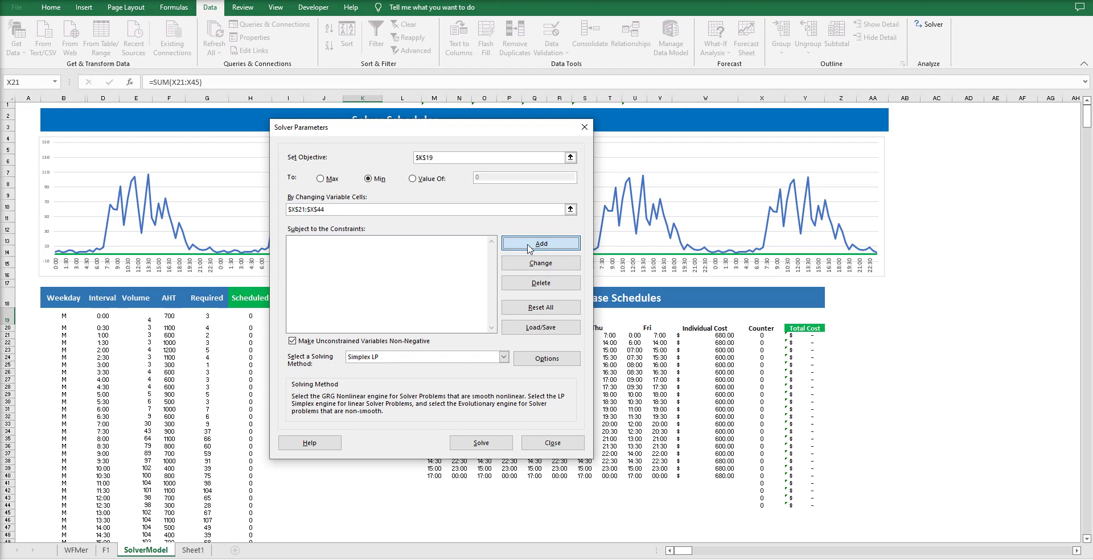
left_click(529, 245)
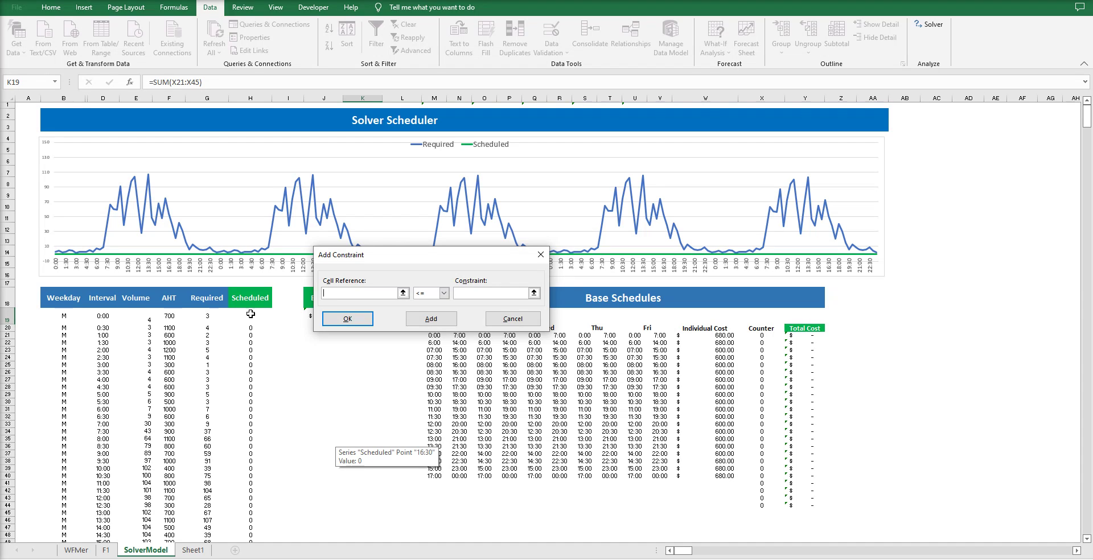
left_click_drag(250, 314, 250, 528)
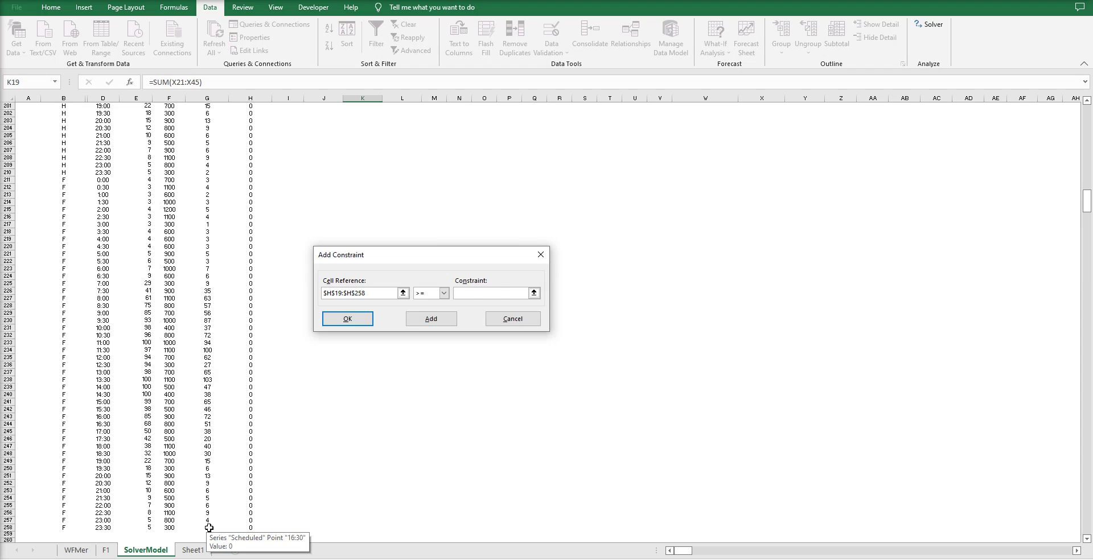
left_click_drag(209, 528, 206, 139)
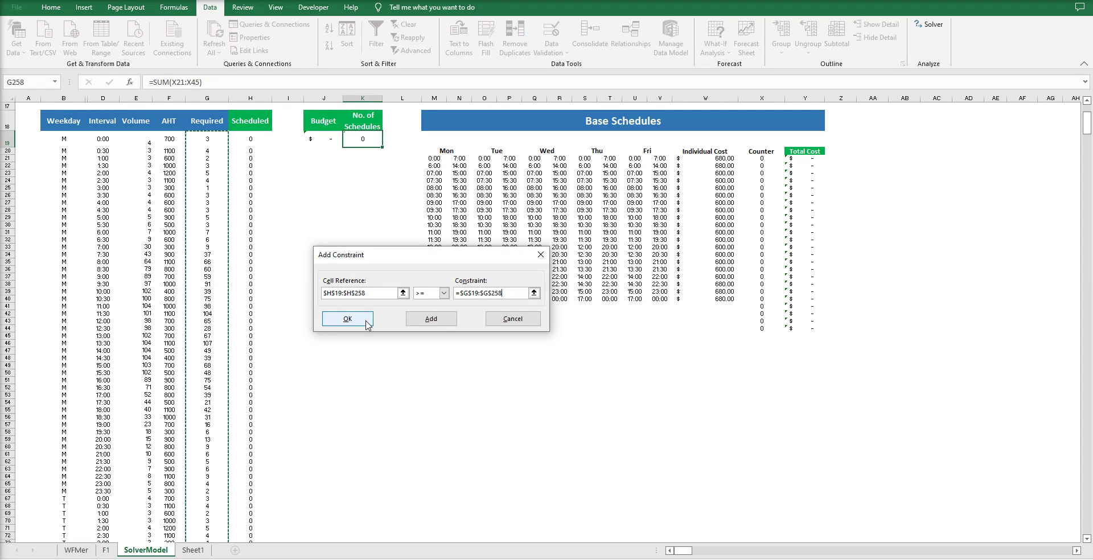
left_click(347, 319)
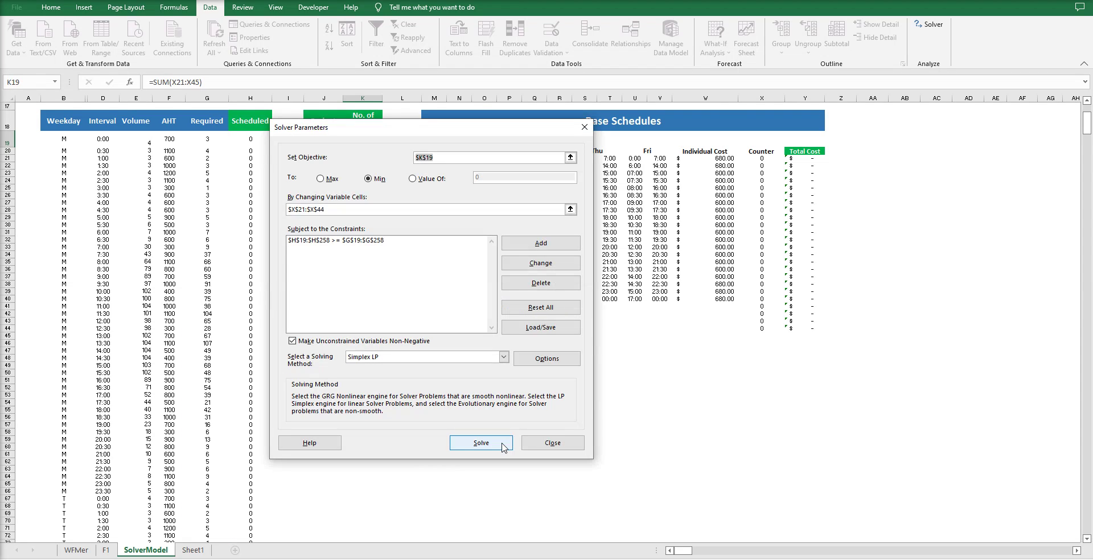
left_click(503, 448)
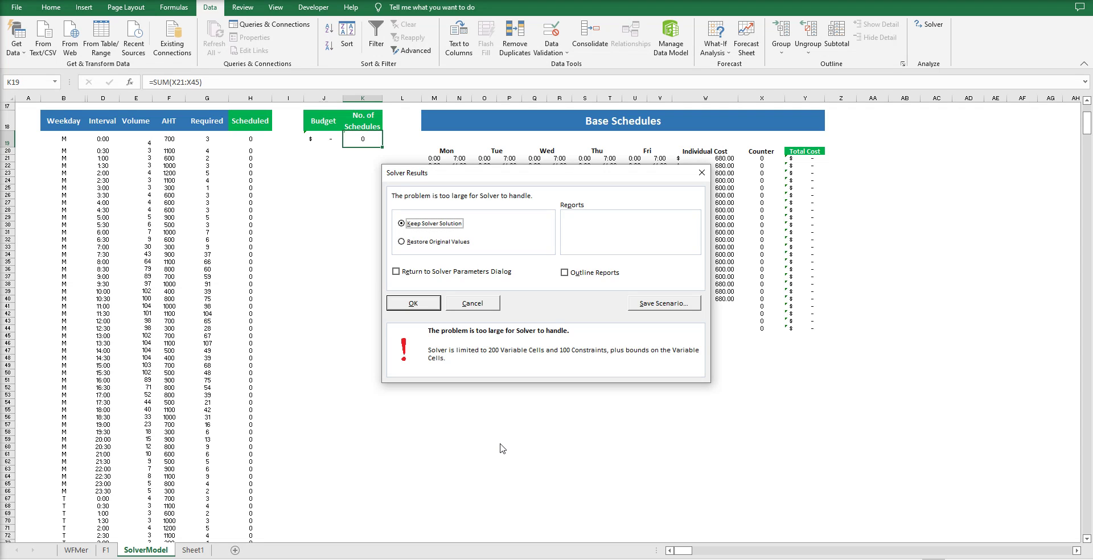
key("Return")
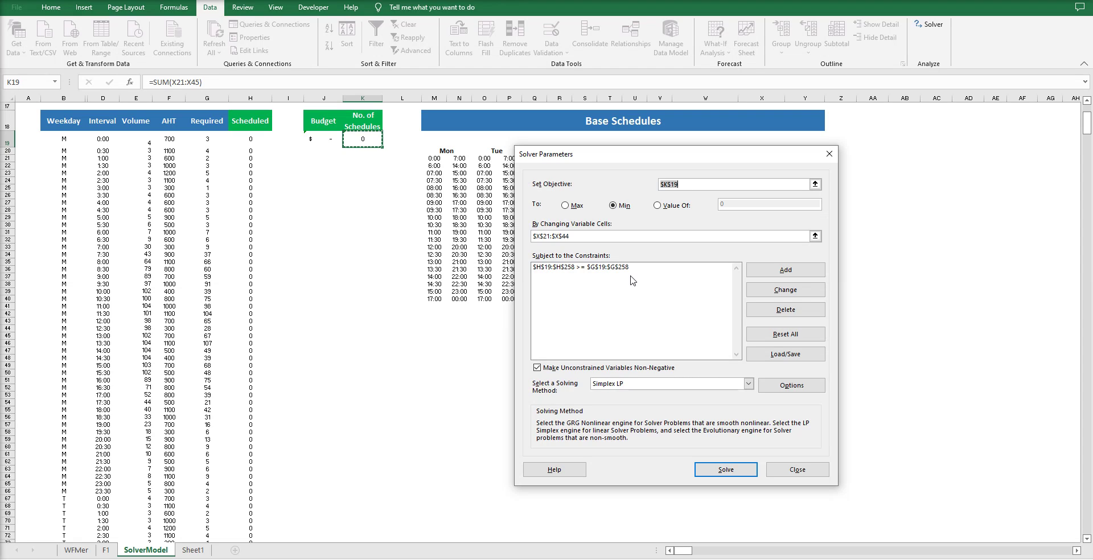
Step: Change the existing Solver constraint to $H$19:$H$66 >= $G$19:$G$66
left_click(631, 276)
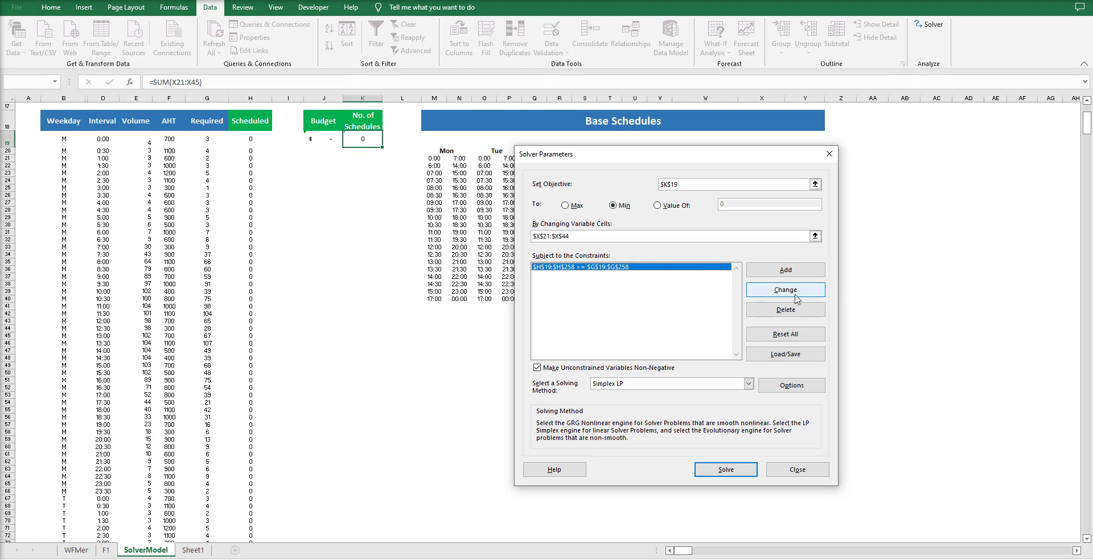
left_click(785, 290)
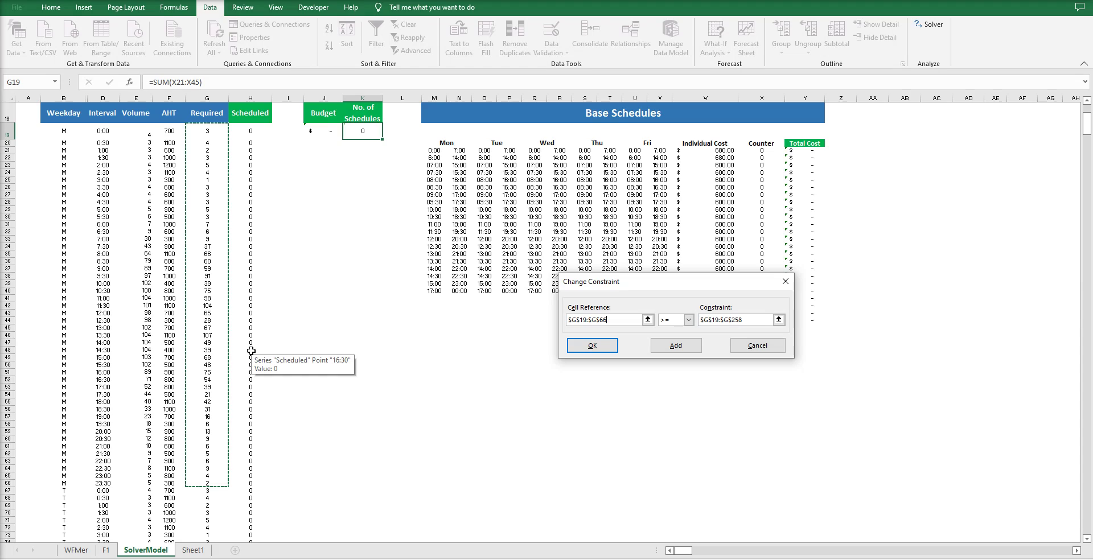
left_click(748, 320)
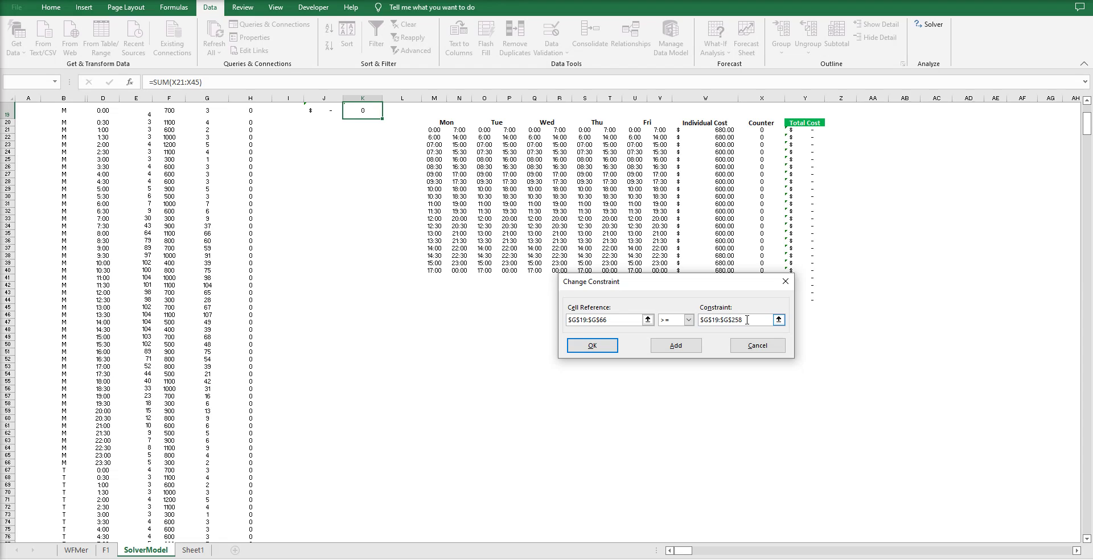
key("ctrl+a")
key("BackSpace")
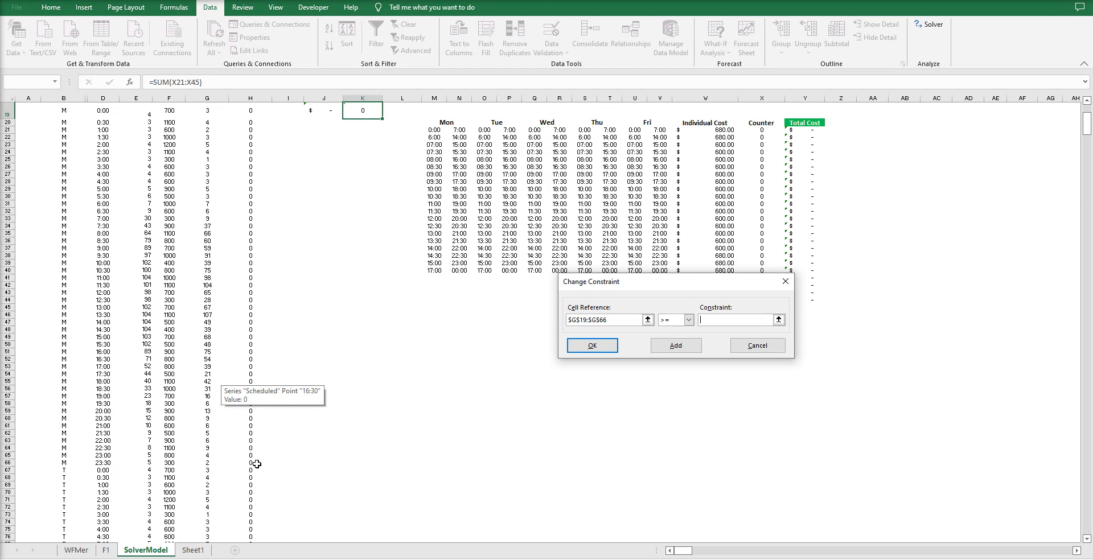
key("shift+Tab")
key("shift+Tab")
key("Delete")
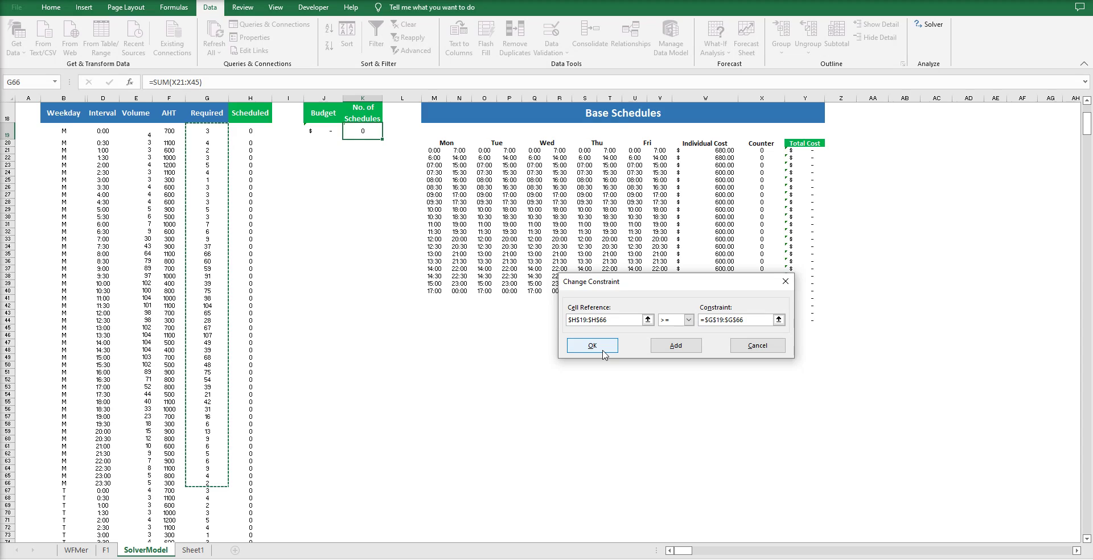
left_click(603, 350)
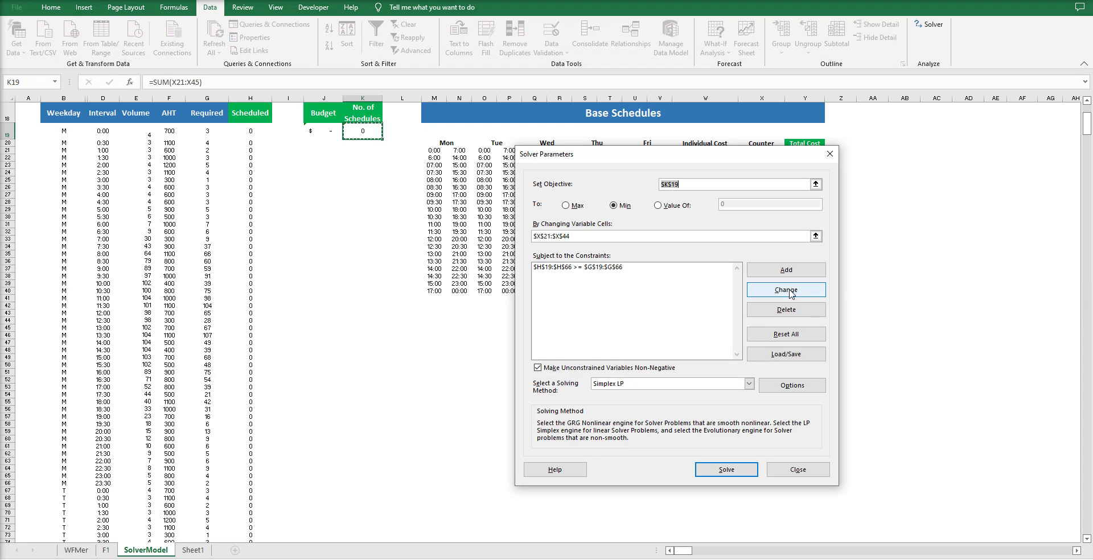
Step: Add a Solver constraint making the Counter cells $X$21:$X$44 integer and run Solver
left_click_drag(627, 153, 337, 158)
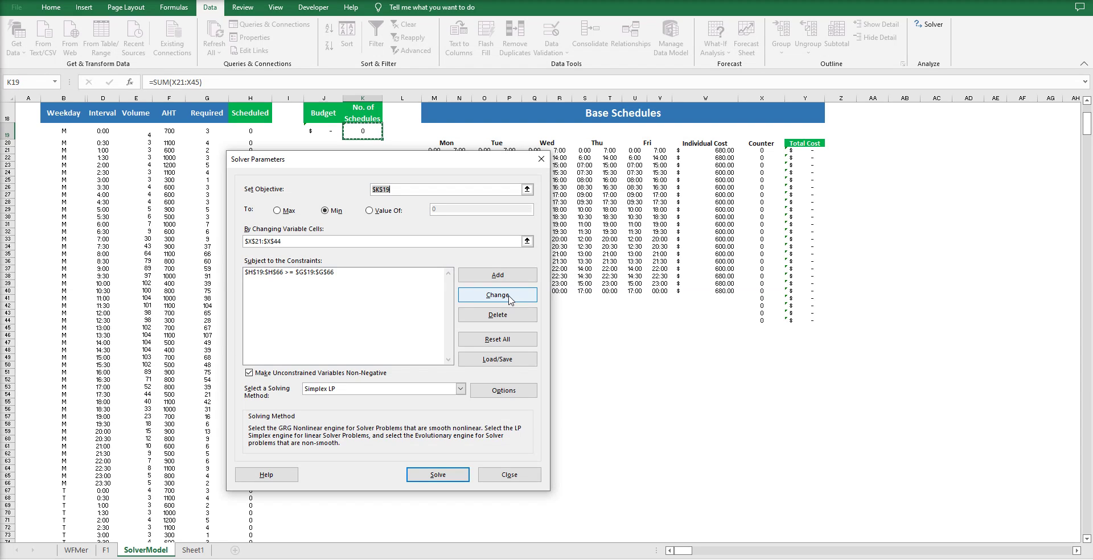
left_click(508, 297)
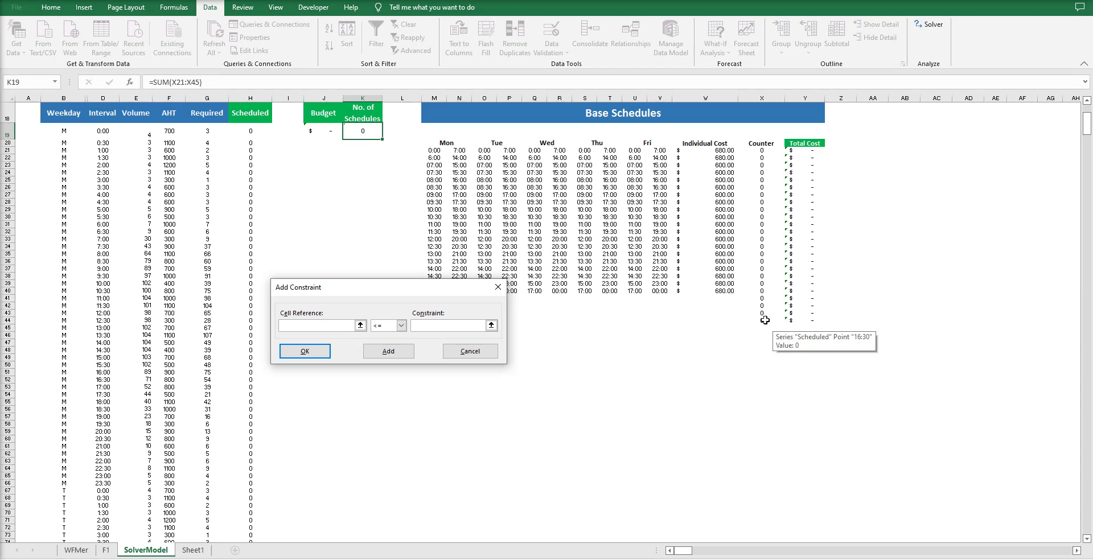
left_click_drag(764, 320, 762, 151)
left_click(401, 325)
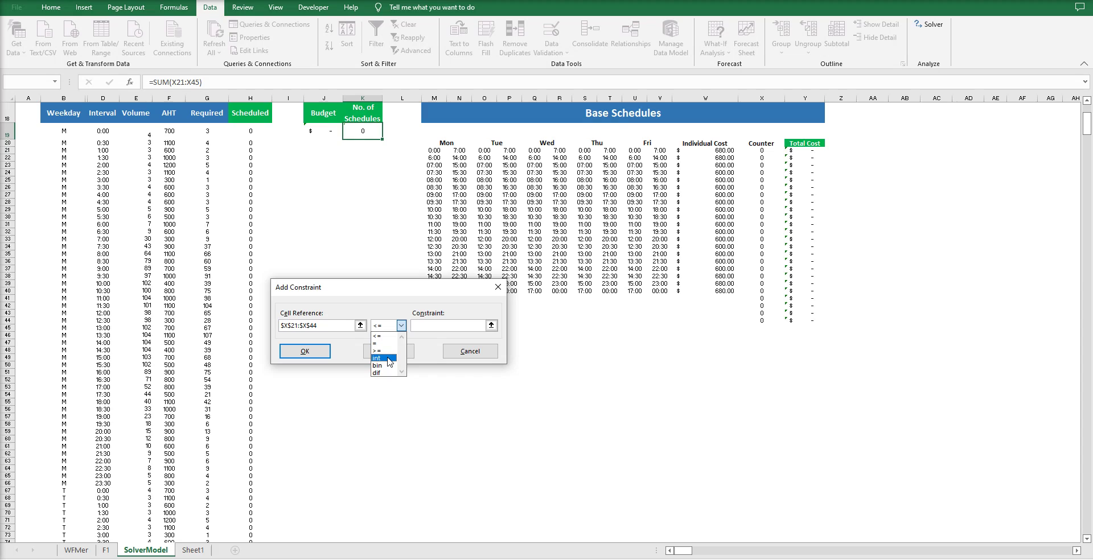
left_click(390, 362)
key("Return")
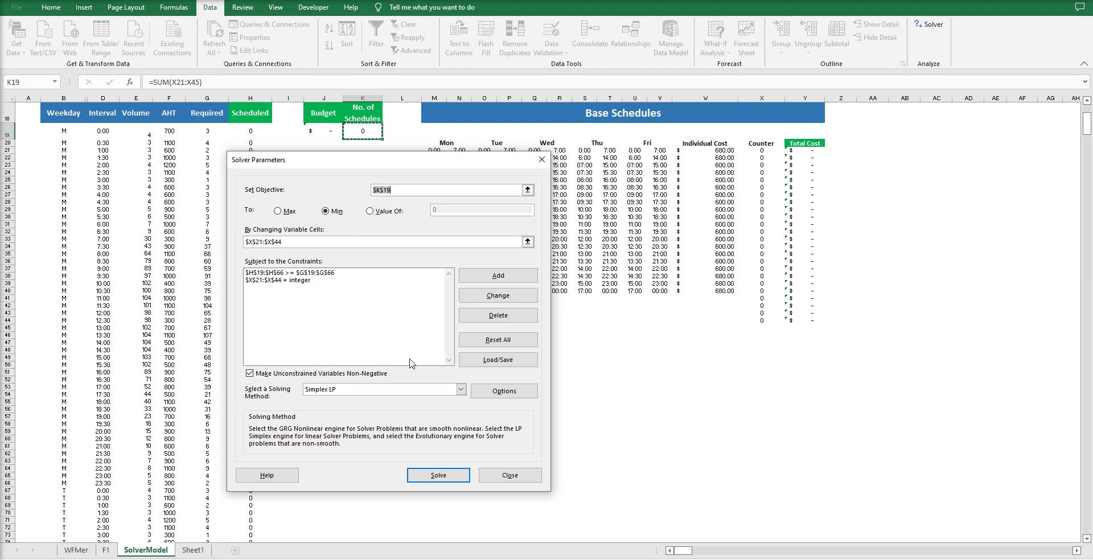
left_click(438, 475)
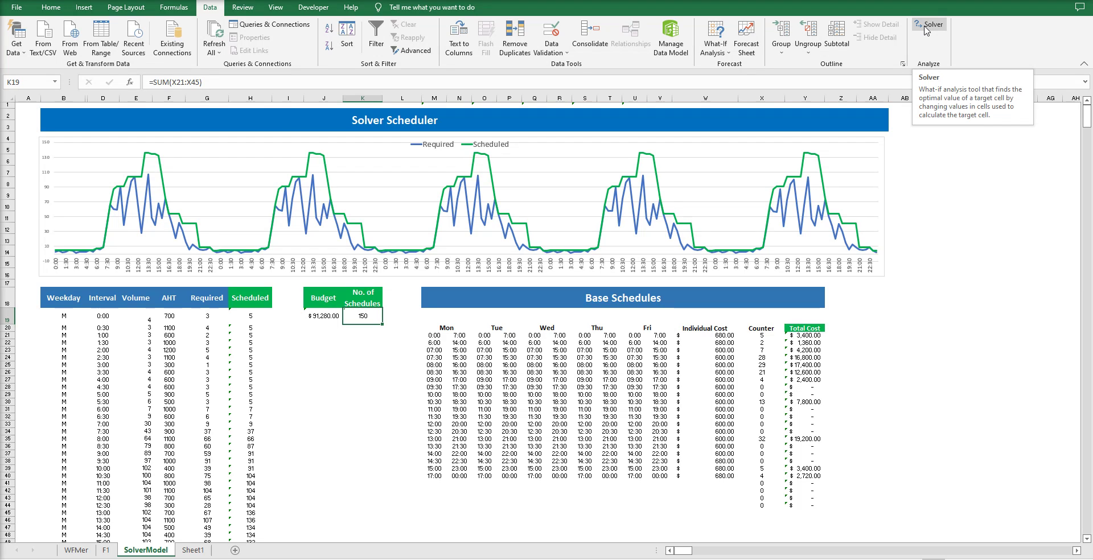
Step: Rerun Solver with the No. of Schedules objective K19 set to a value of 125 and keep the Solver solution
left_click(926, 25)
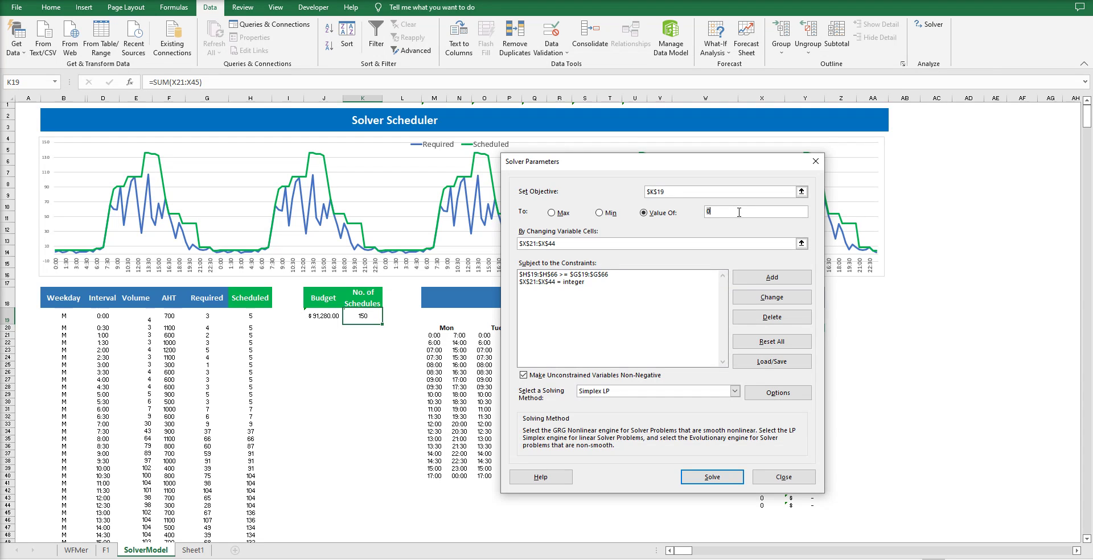
type("1")
type("25")
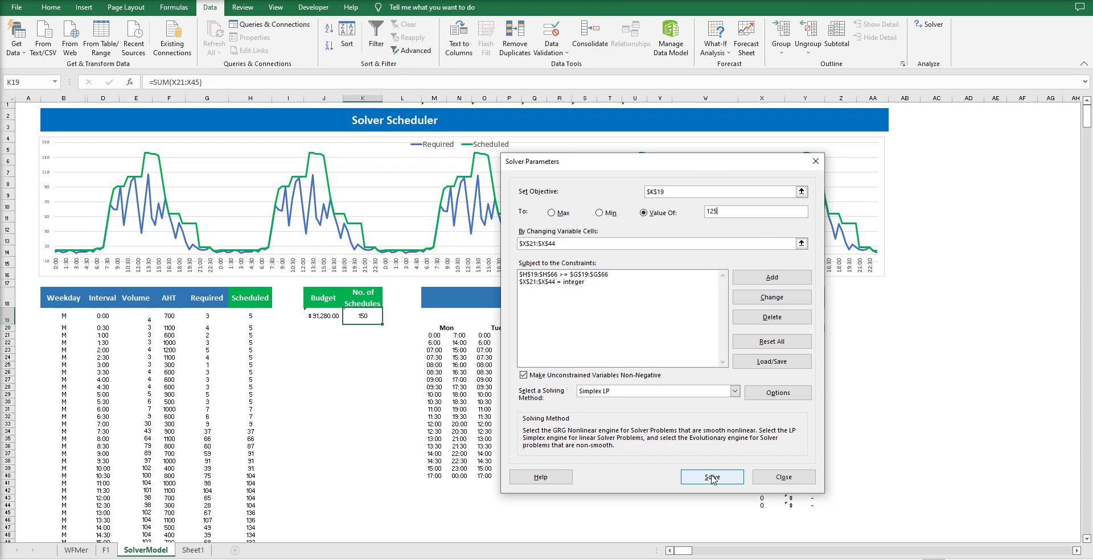
left_click(712, 477)
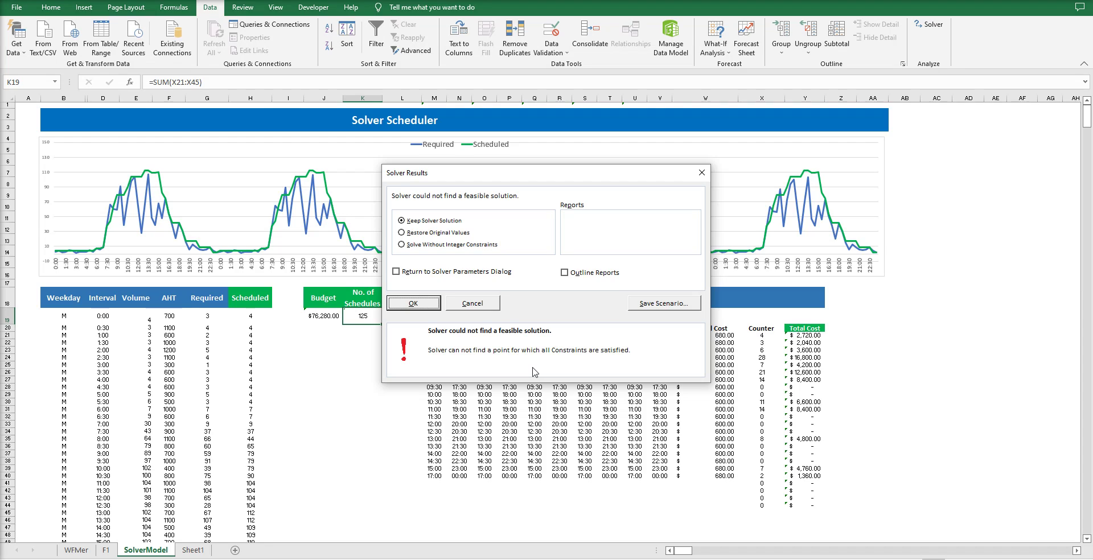
key("Return")
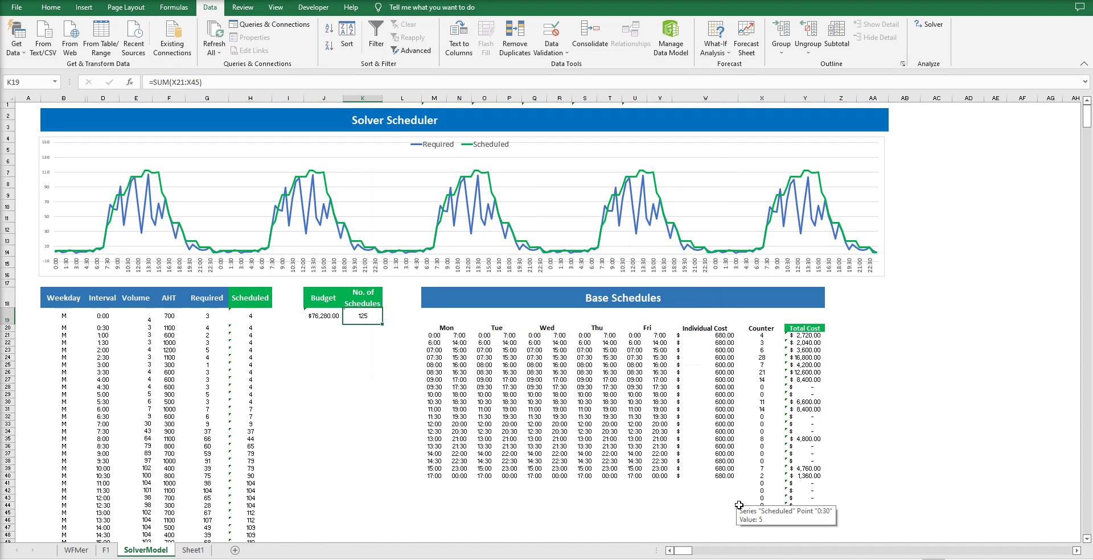